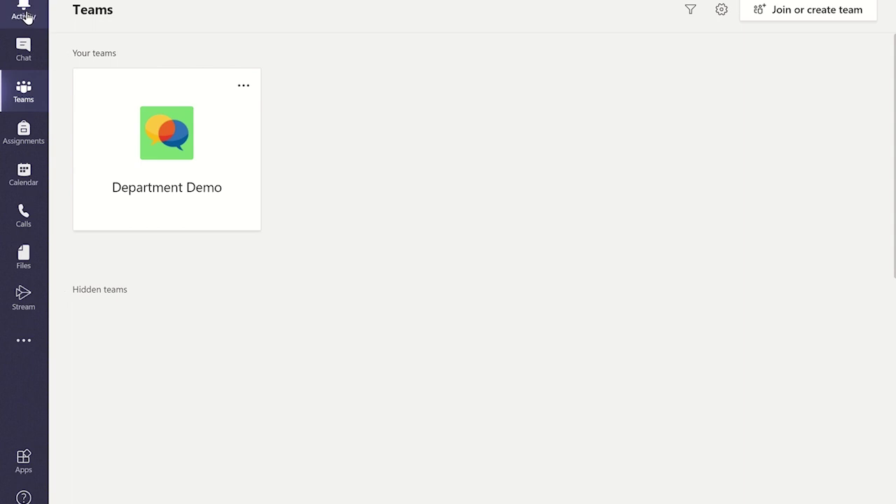
- Open the Department Demo team so its General channel Posts tab shows
left_click(24, 56)
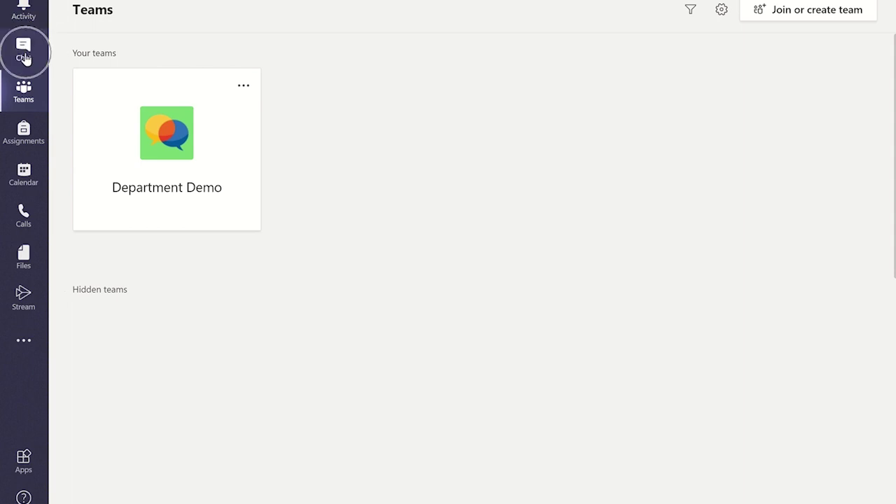
left_click(27, 95)
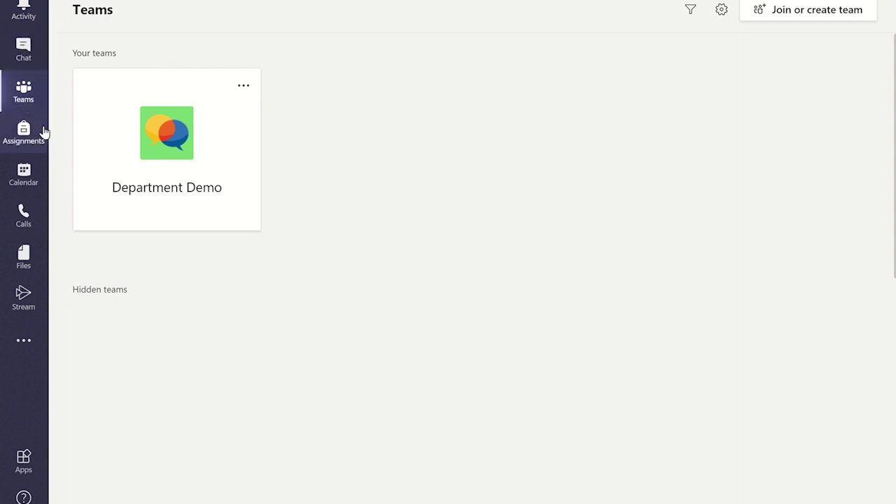
left_click(23, 183)
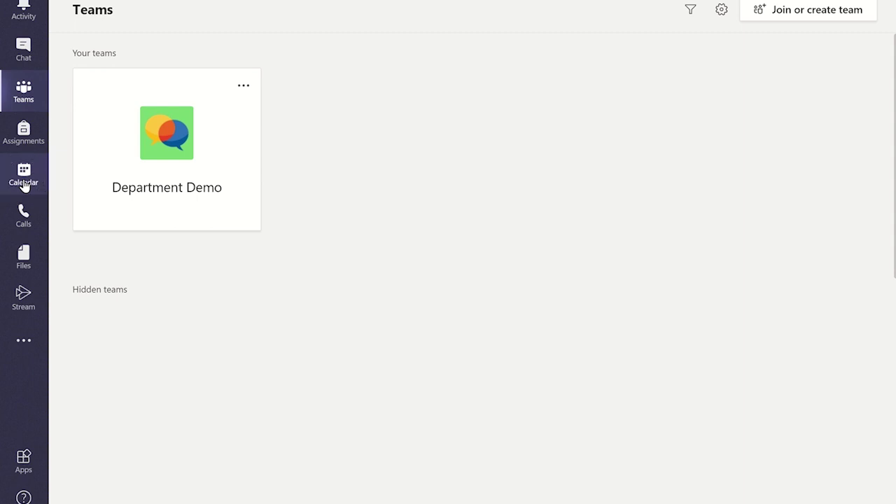
left_click(22, 223)
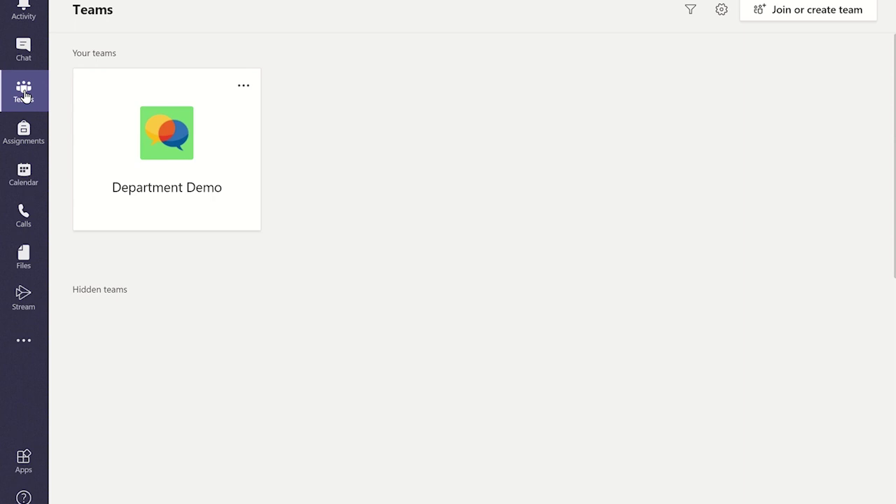
left_click(176, 171)
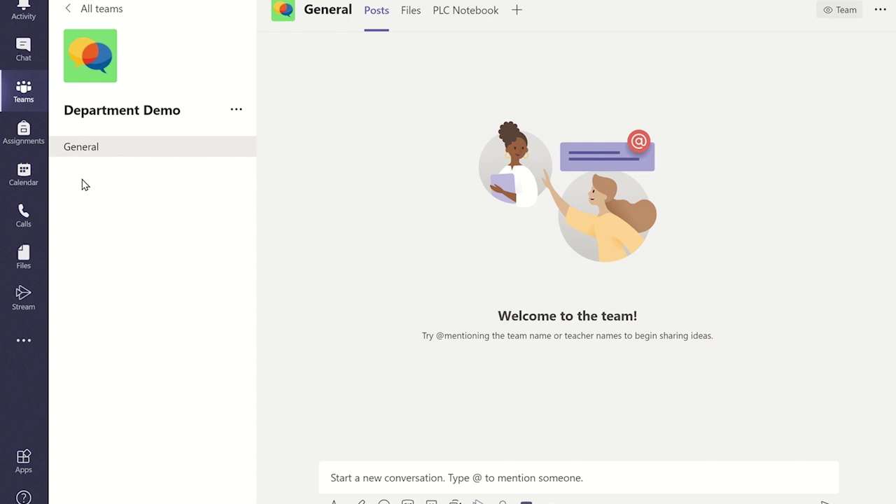
left_click(444, 477)
left_click(26, 50)
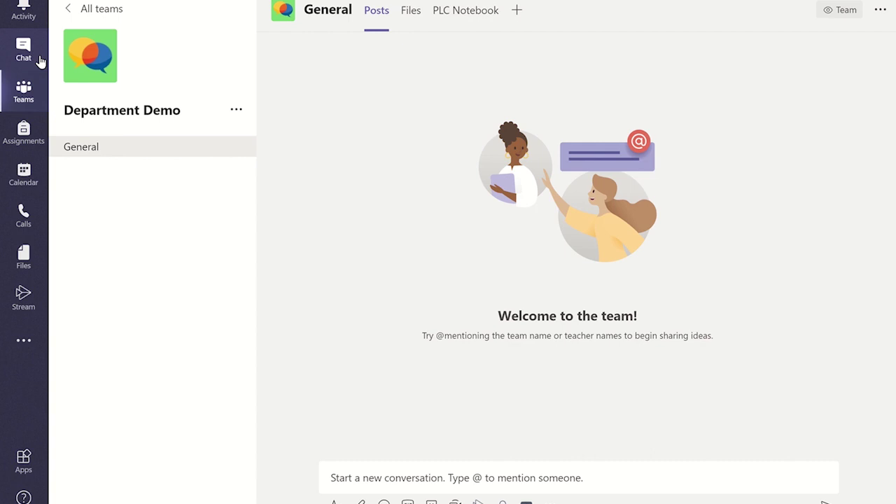
- Open a blank New meeting form from the Calendar week view
left_click(23, 178)
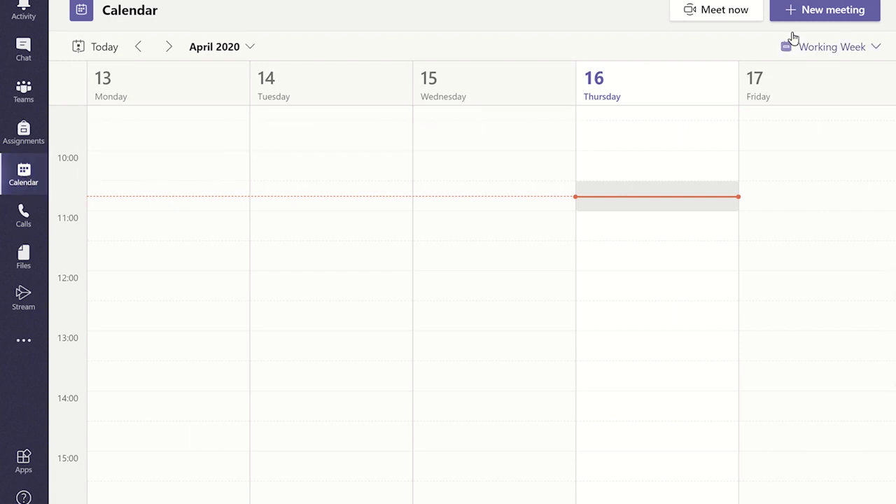
left_click(839, 14)
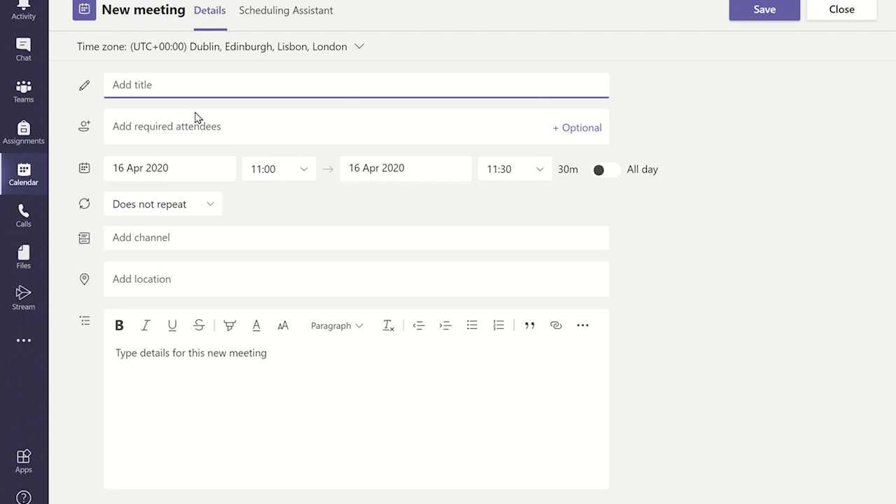
- Title the new meeting 'ICU Morning Meeting'
left_click(149, 86)
type("ICU Morning Meeting")
left_click(817, 175)
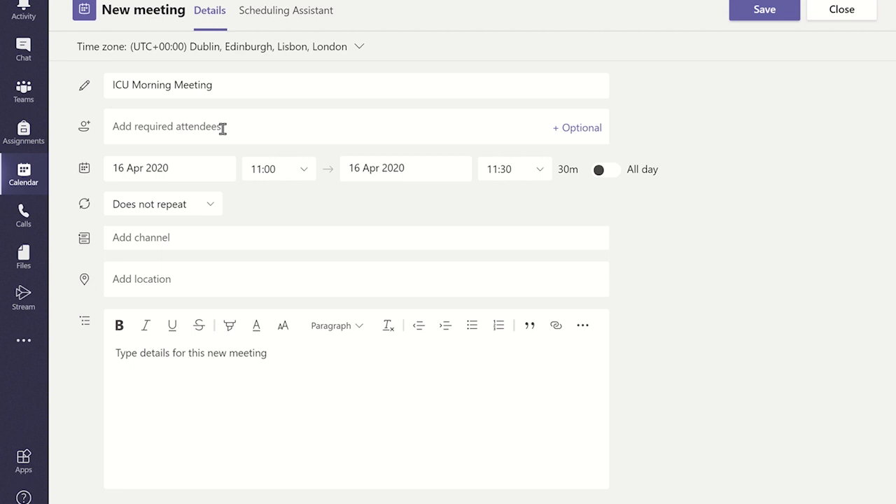
- Enter the attendee's e-mail address in required attendees, replacing the half-typed name
left_click(222, 129)
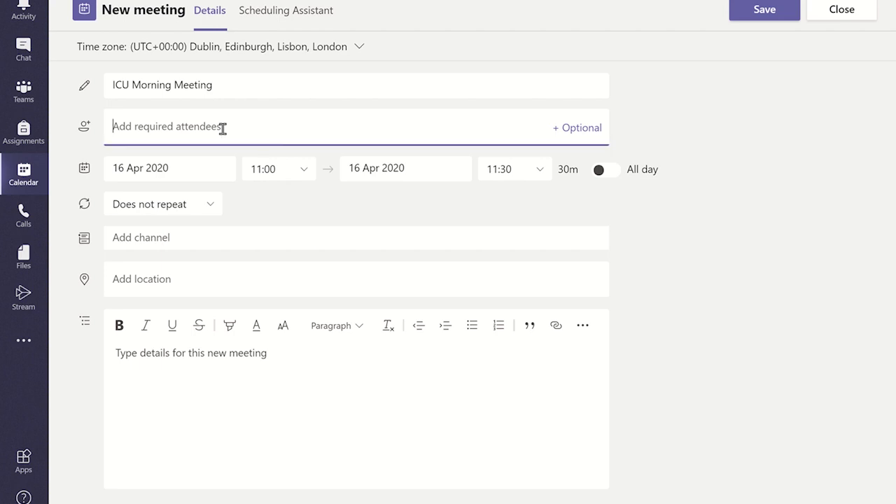
type("Sarah")
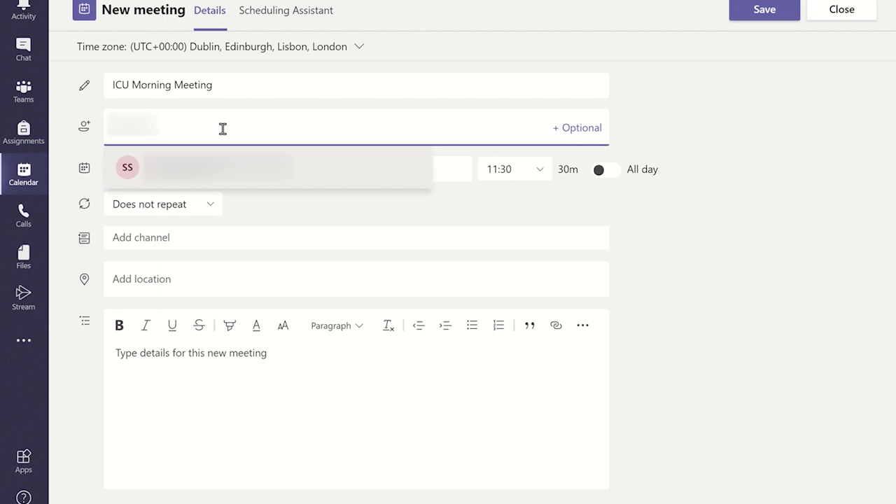
key("Escape")
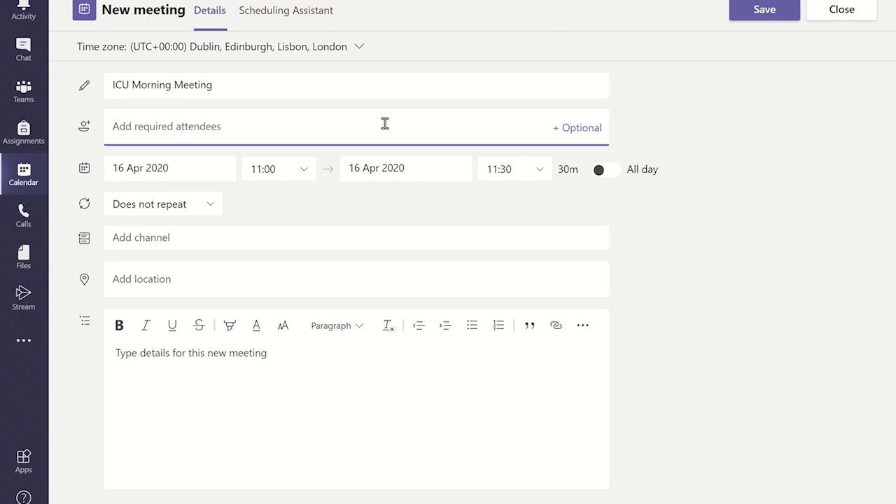
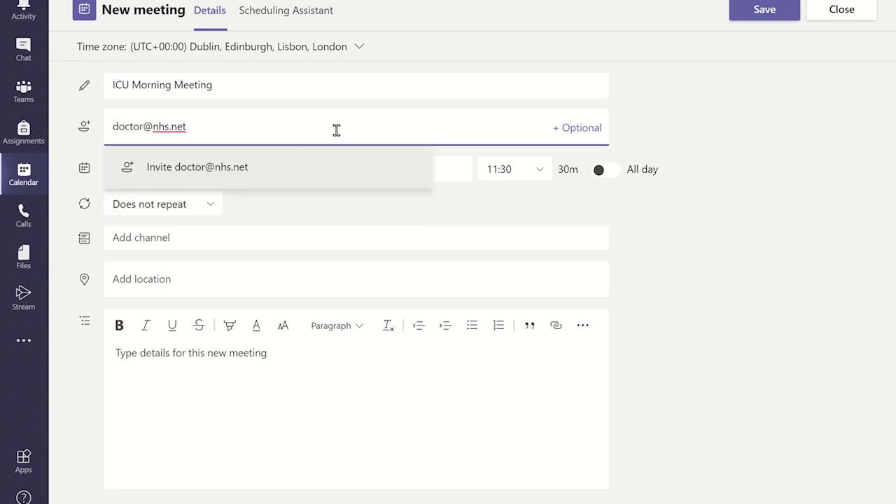
- Confirm the typed e-mail address as an attendee using the Invite suggestion
left_click(237, 170)
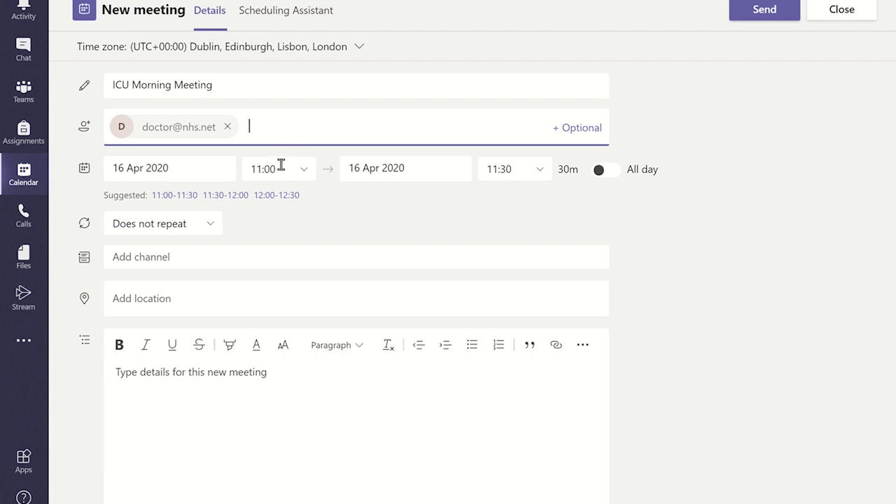
- Link the meeting to the General channel under Department Demo
left_click(192, 257)
left_click(214, 324)
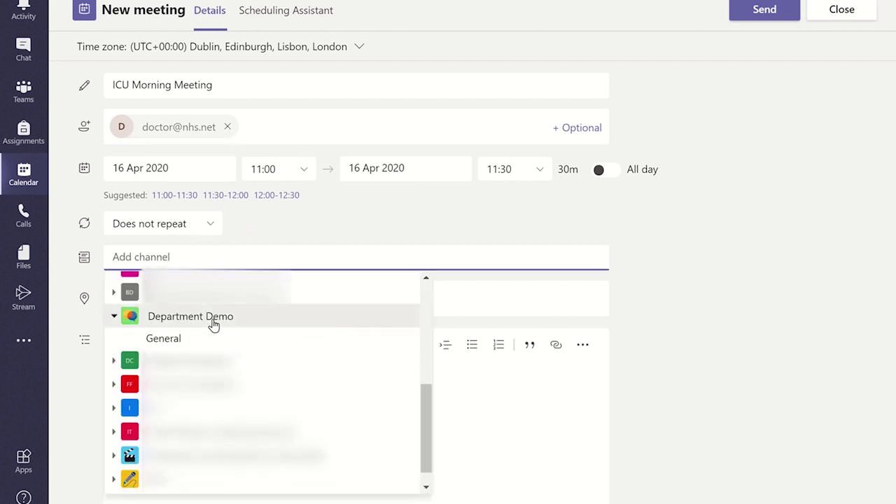
left_click(185, 338)
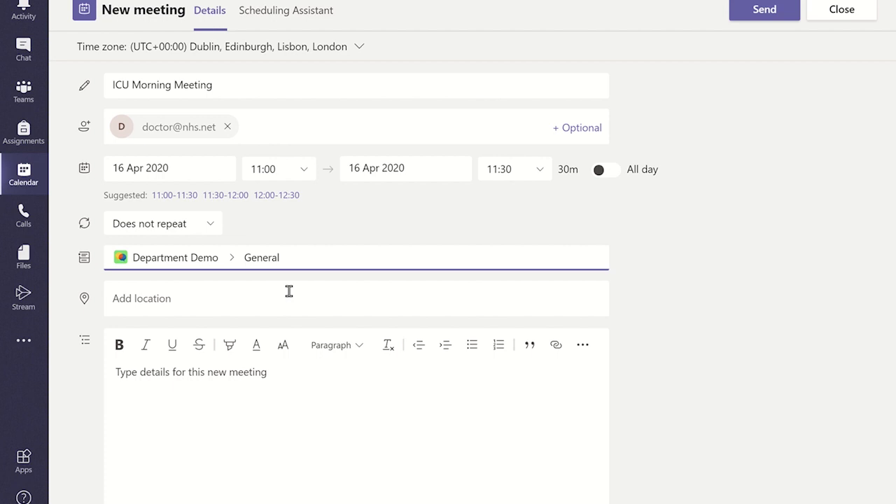
key("Tab")
key("Tab")
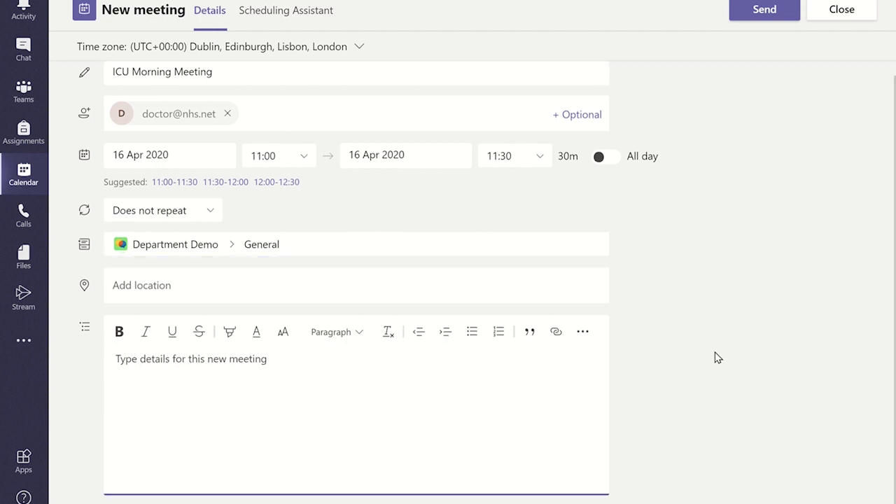
- Add 'Details go here' as the meeting description and send the invitation
type("Details go here")
left_click(752, 387)
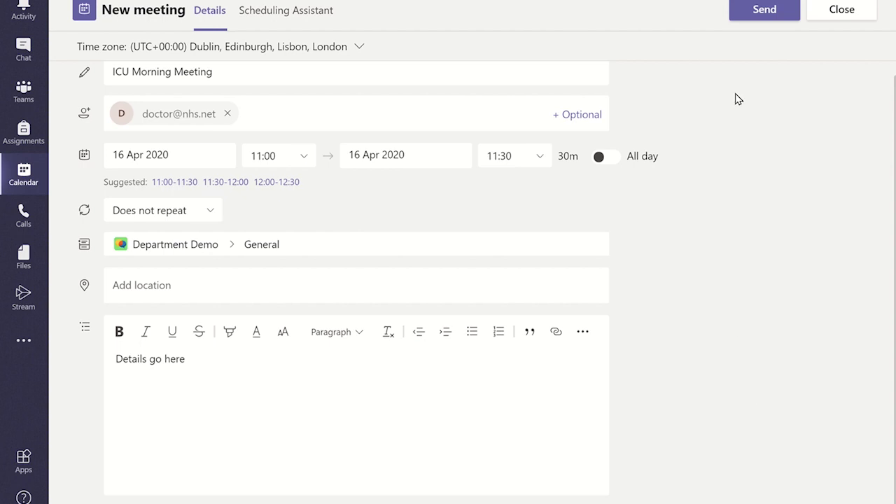
left_click(756, 14)
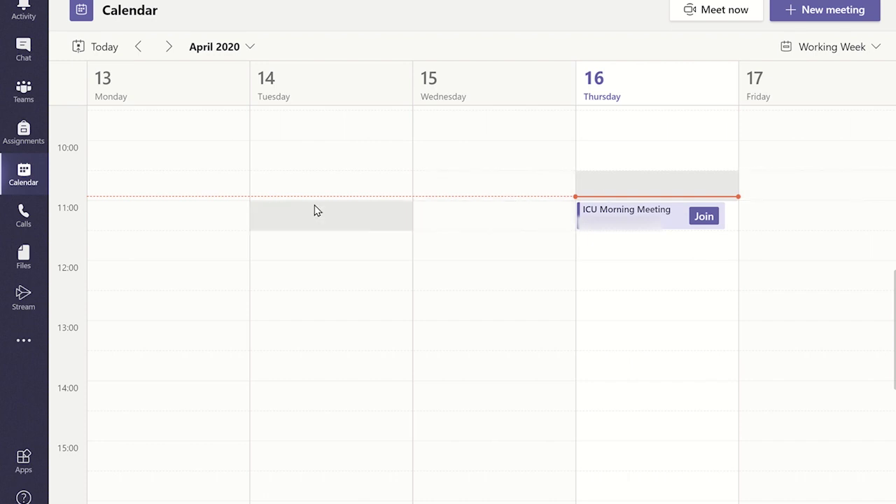
- Open Meeting options for ICU Morning Meeting from its card in the General channel
left_click(15, 100)
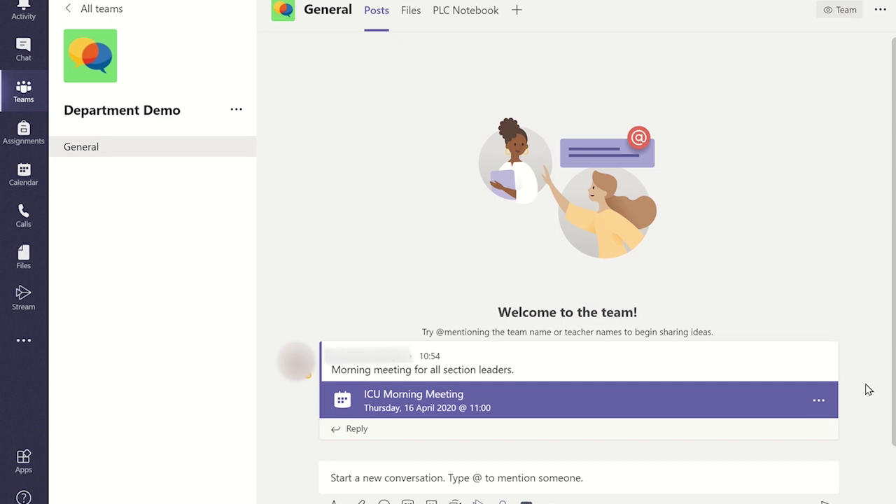
left_click(639, 406)
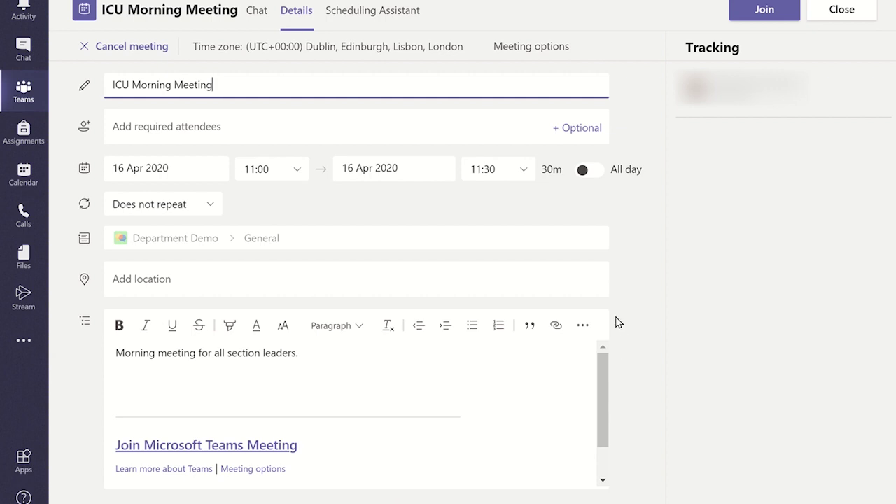
left_click(528, 56)
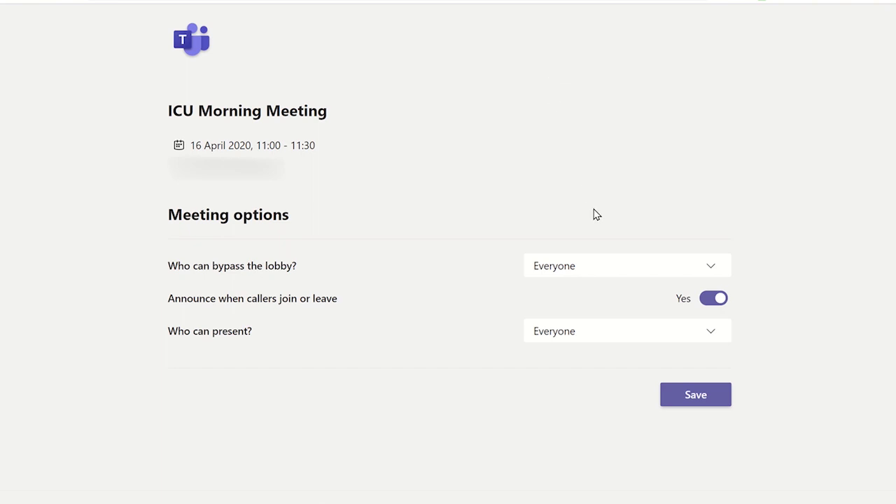
- Set lobby bypass to People in my organization, announcements off, presenter Only me, then save
left_click(616, 274)
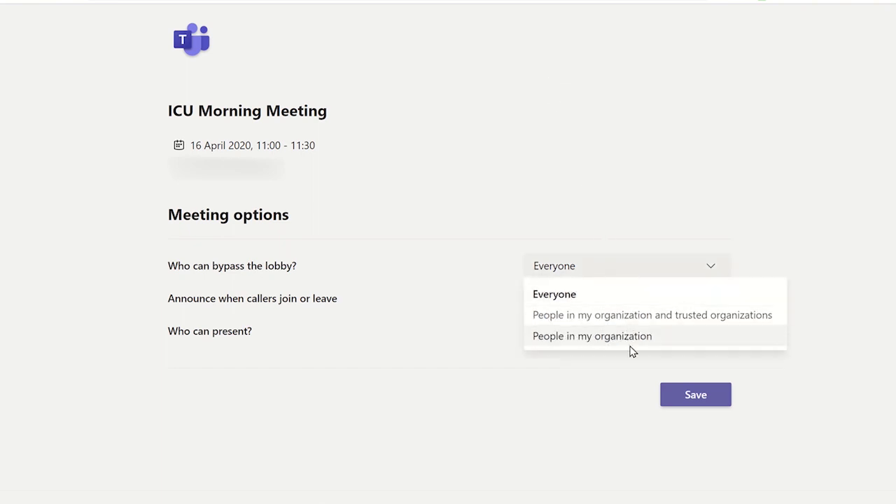
left_click(574, 338)
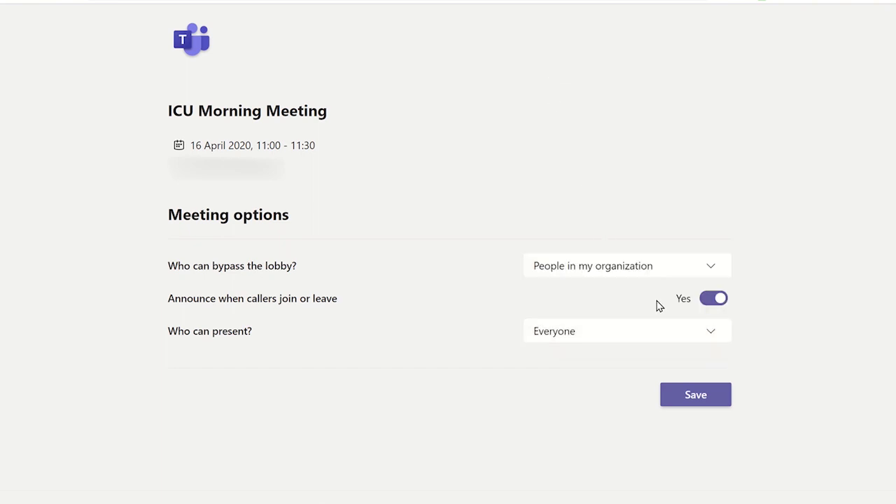
left_click(705, 304)
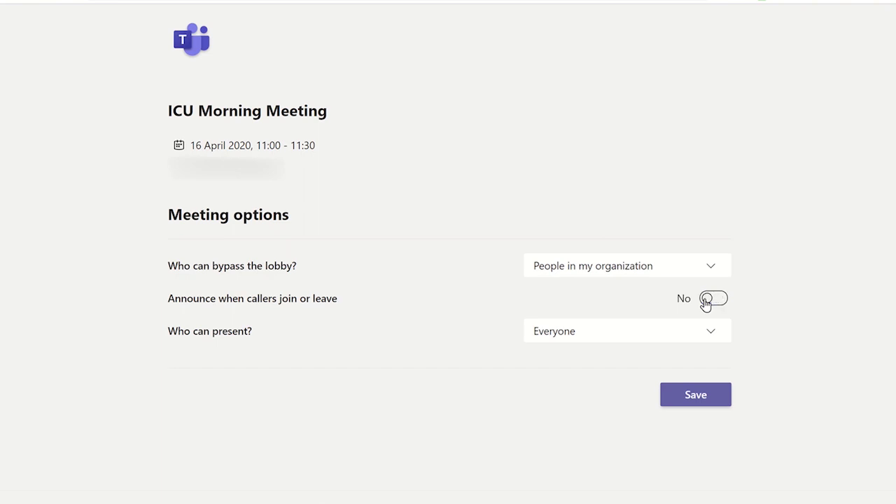
left_click(615, 339)
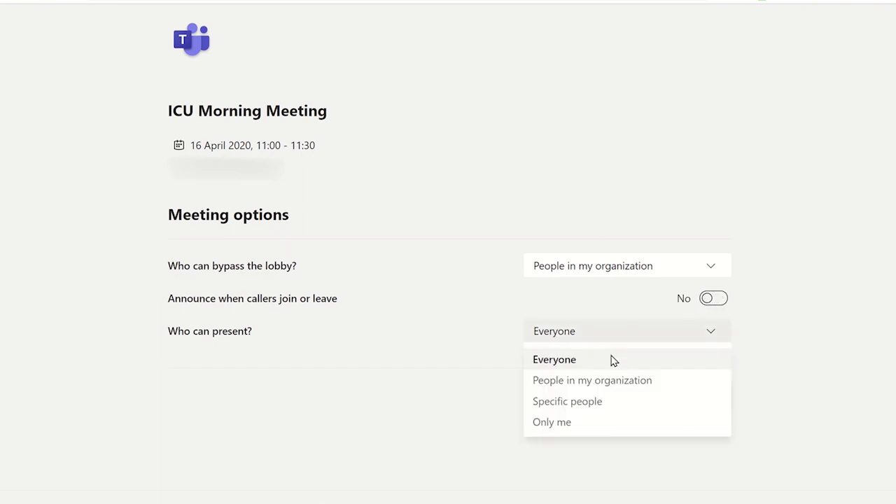
left_click(560, 422)
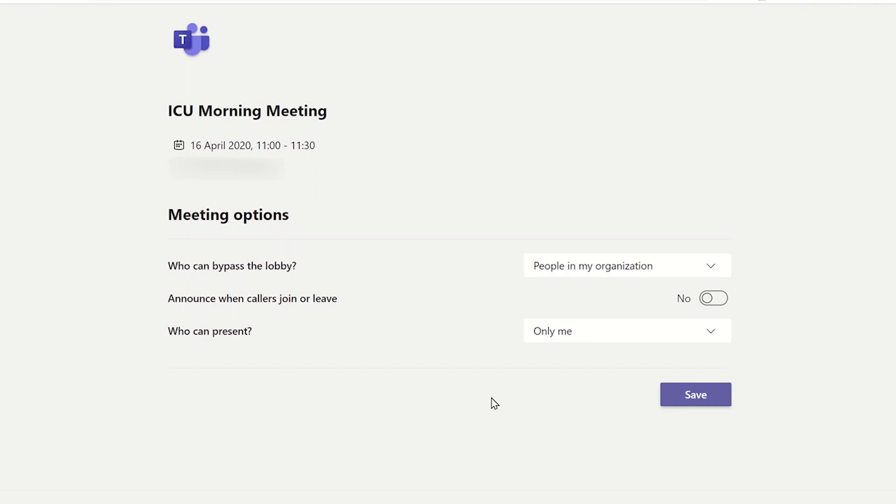
left_click(703, 398)
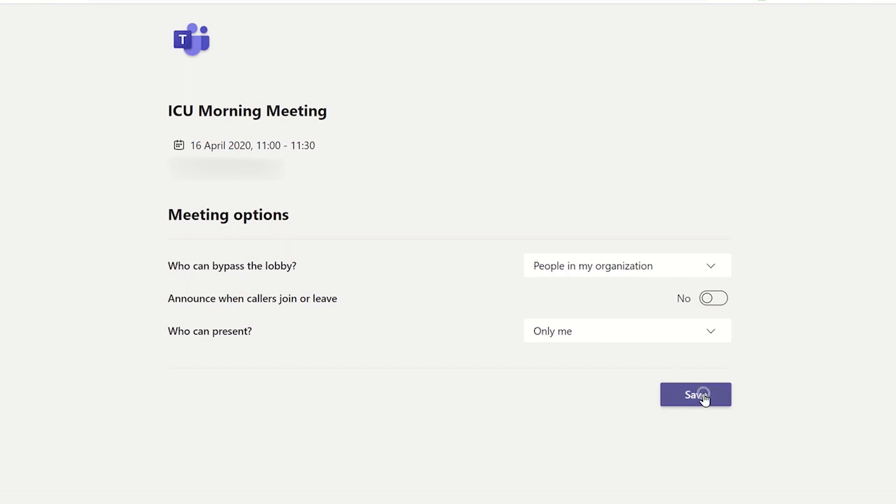
left_click(704, 398)
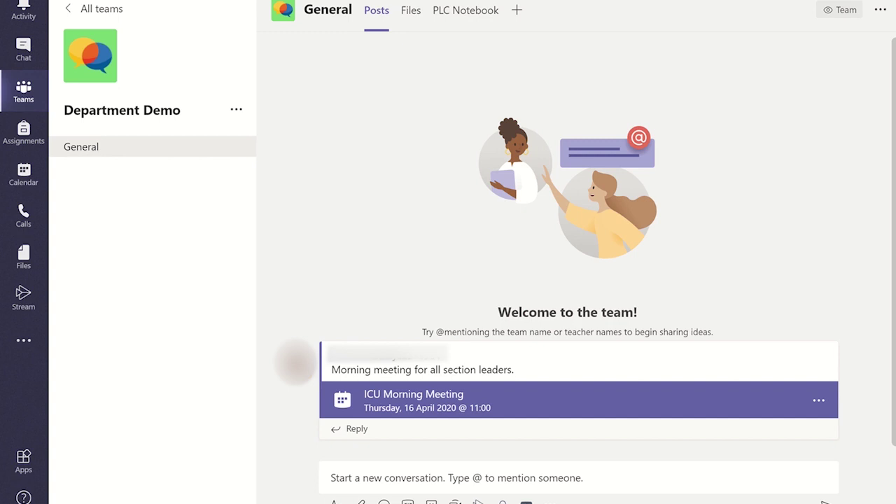
- Reopen the ICU Morning Meeting details, then return to the Calendar week view
left_click(642, 409)
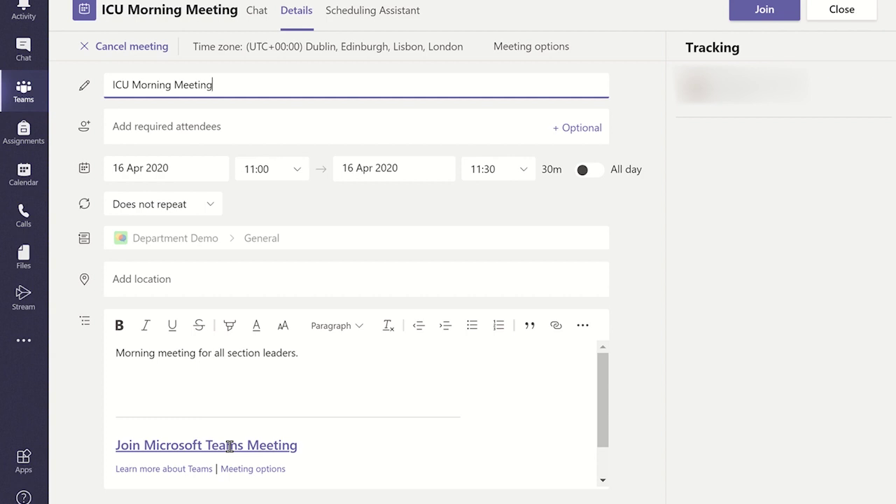
left_click(23, 177)
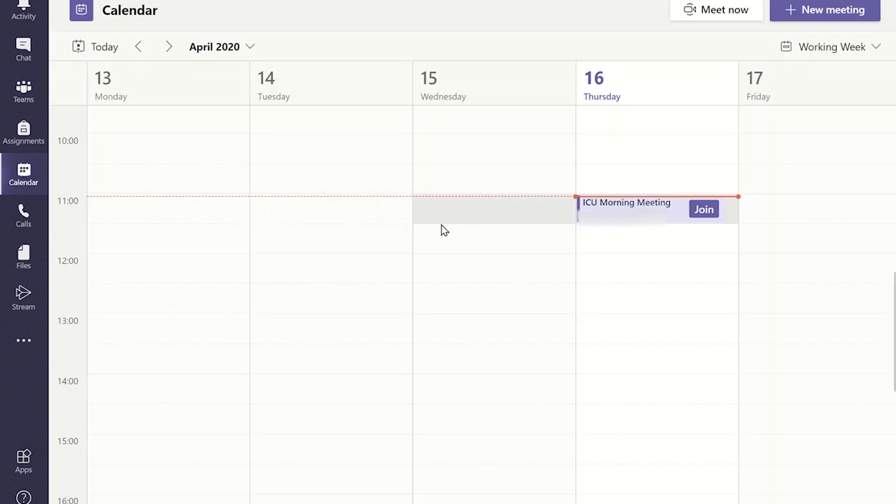